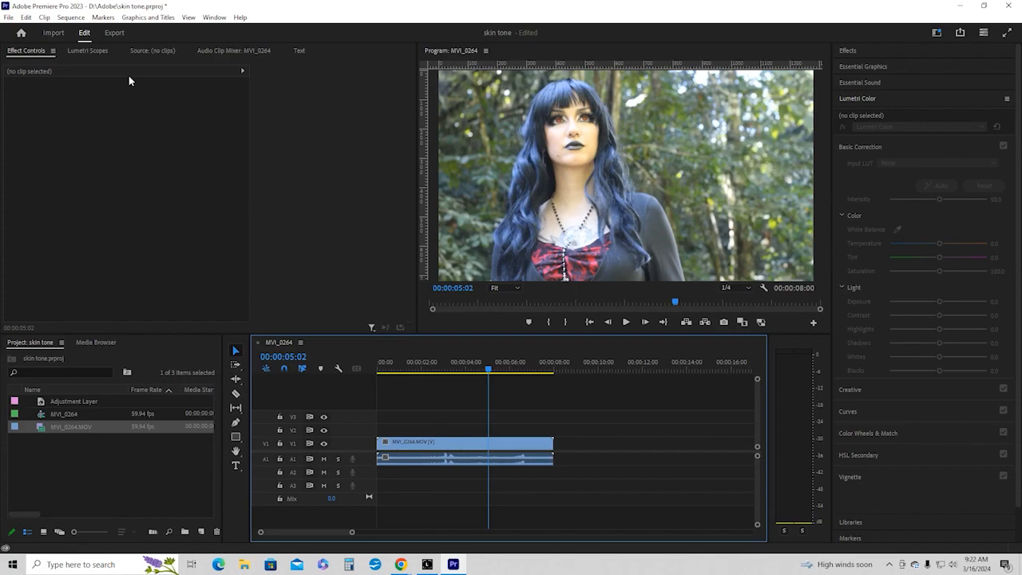
# Bring up the Lumetri Scopes with the Vectorscope YUV display.
pyautogui.click(88, 51)
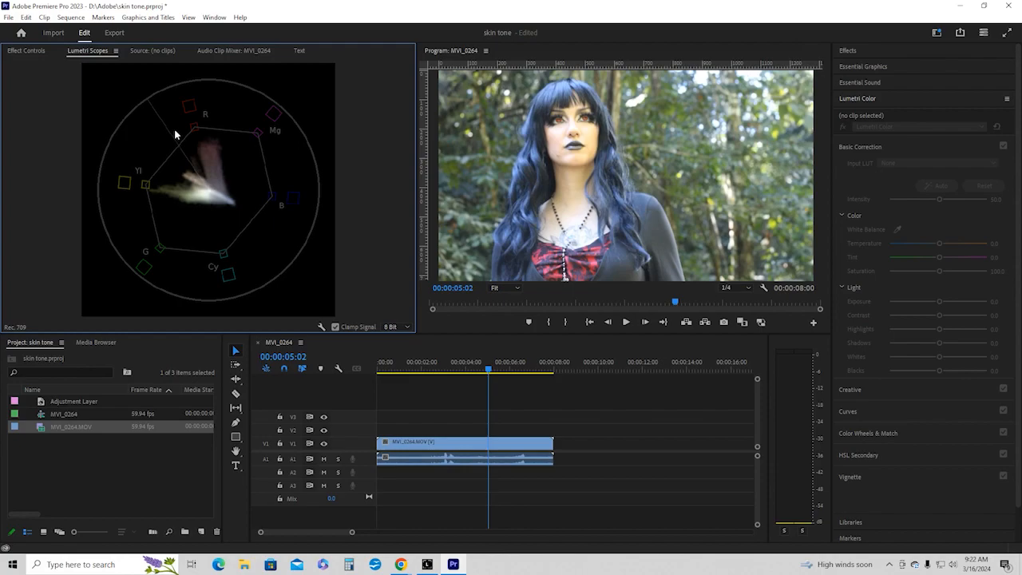
pyautogui.rightClick(175, 156)
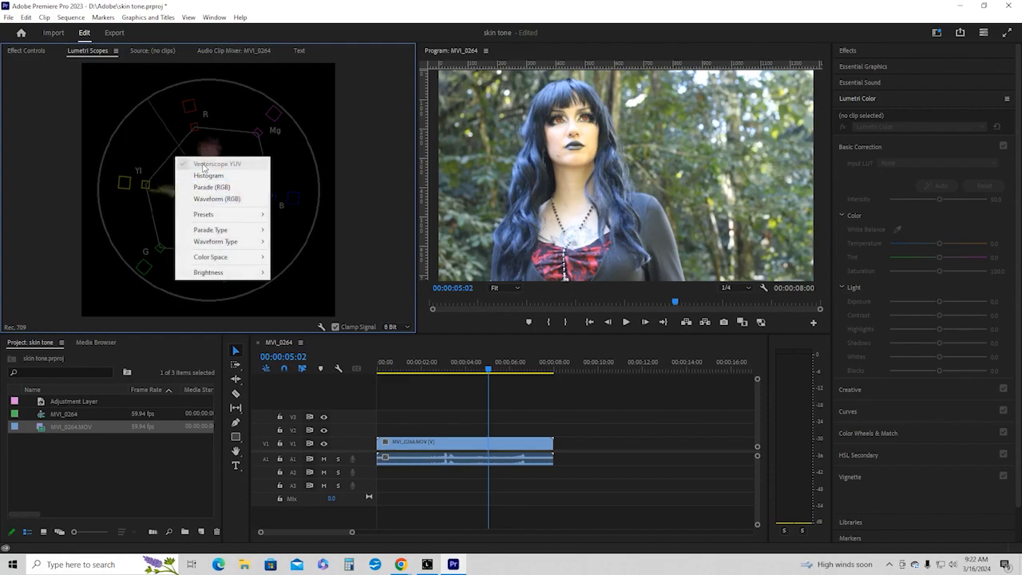
pyautogui.click(55, 113)
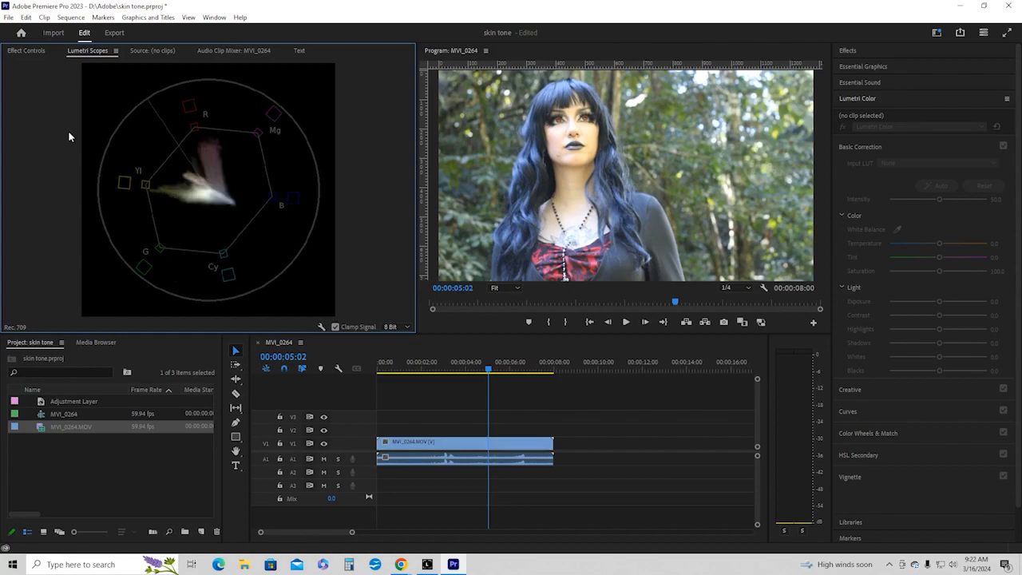
pyautogui.click(215, 17)
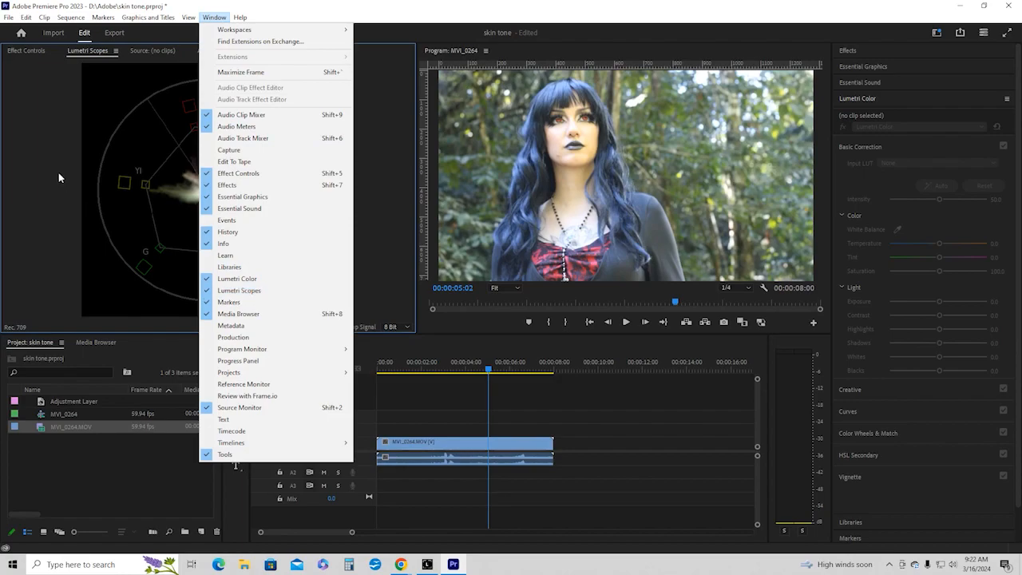
pyautogui.click(207, 291)
# Add the Waveform (RGB) and Histogram displays alongside the vectorscope in the Lumetri Scopes.
pyautogui.rightClick(238, 147)
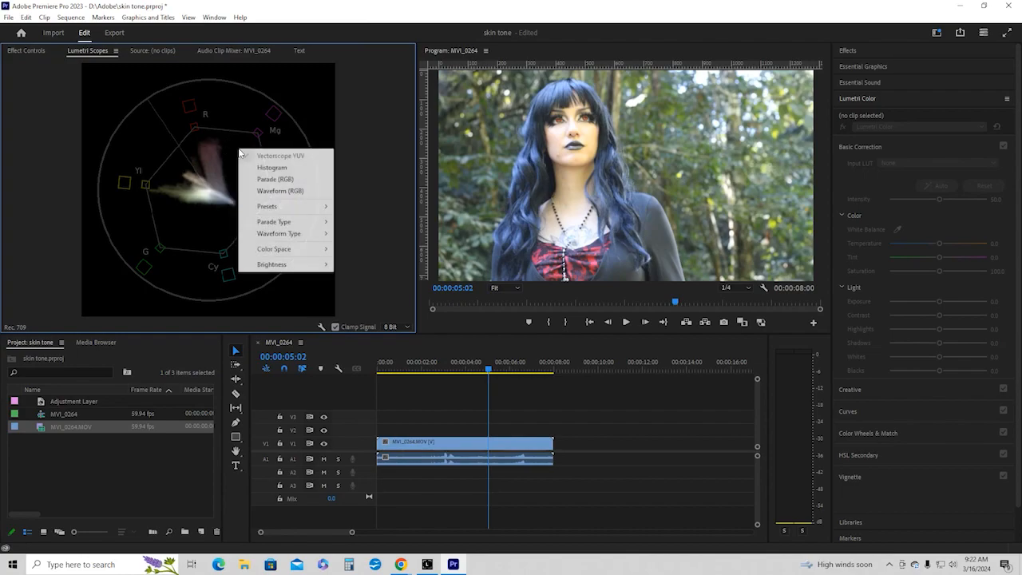
pyautogui.click(248, 191)
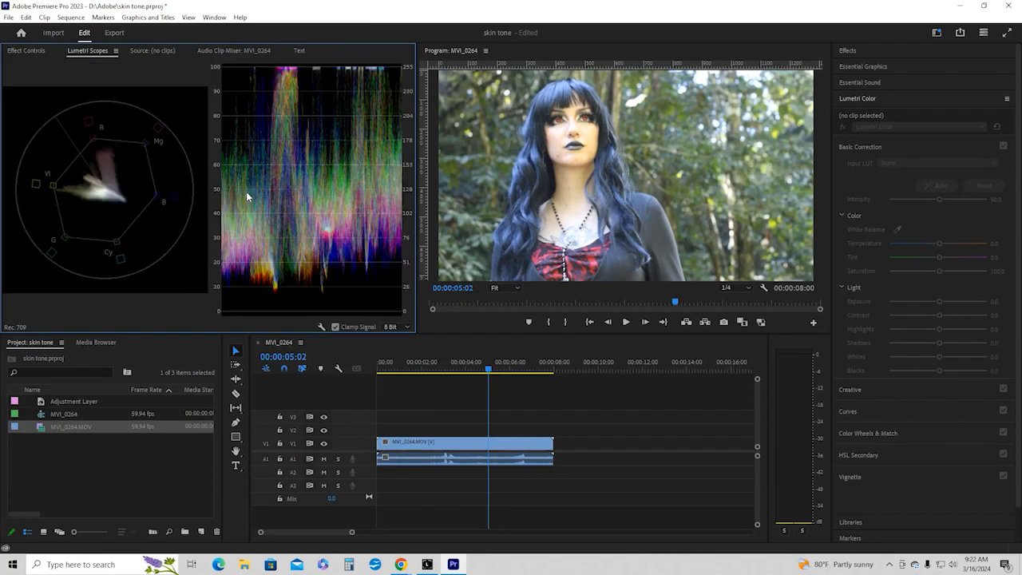
pyautogui.rightClick(264, 173)
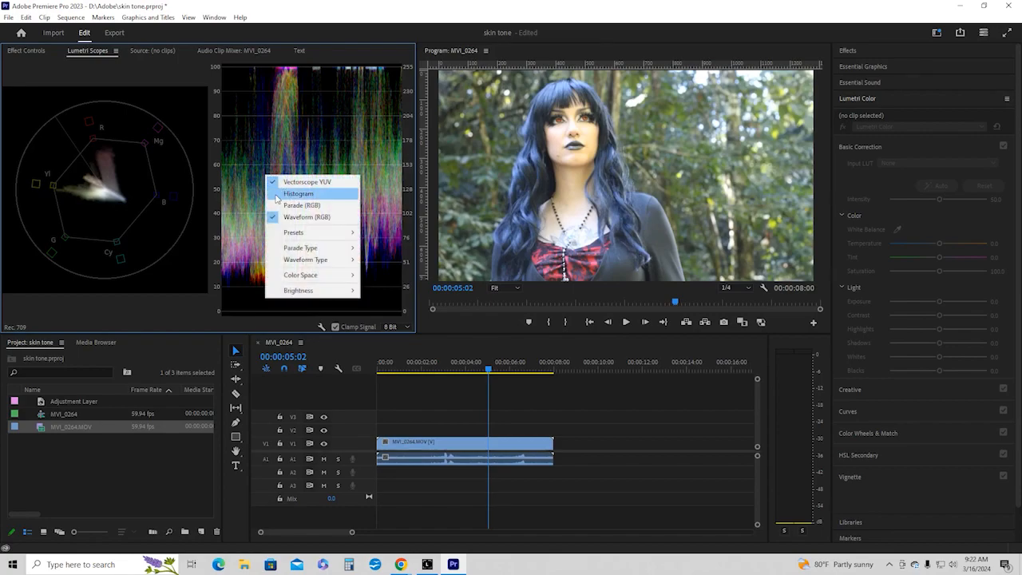
pyautogui.click(275, 194)
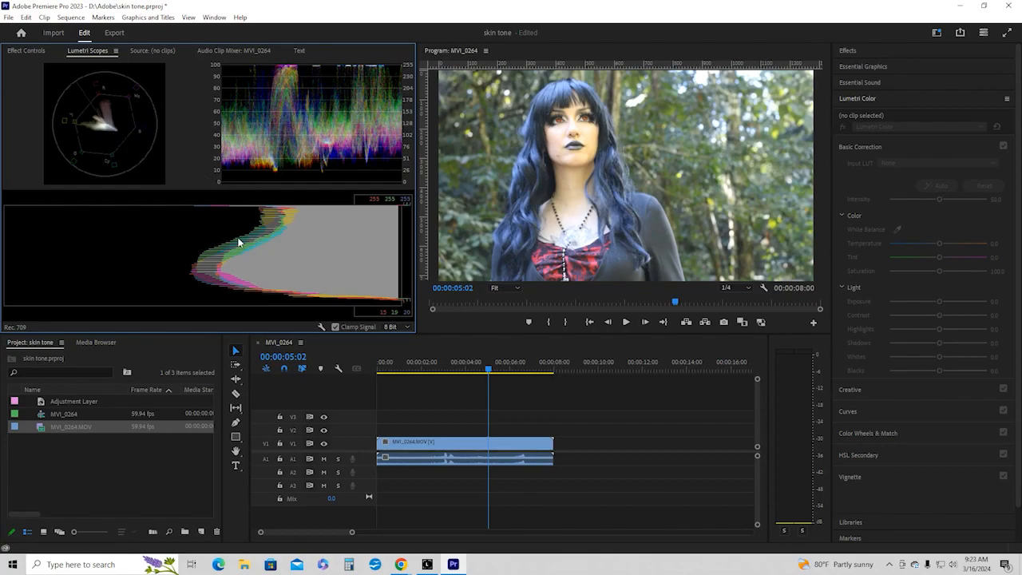
# Remove the Histogram and Waveform (RGB) displays, keeping only Vectorscope YUV in the scopes.
pyautogui.rightClick(102, 122)
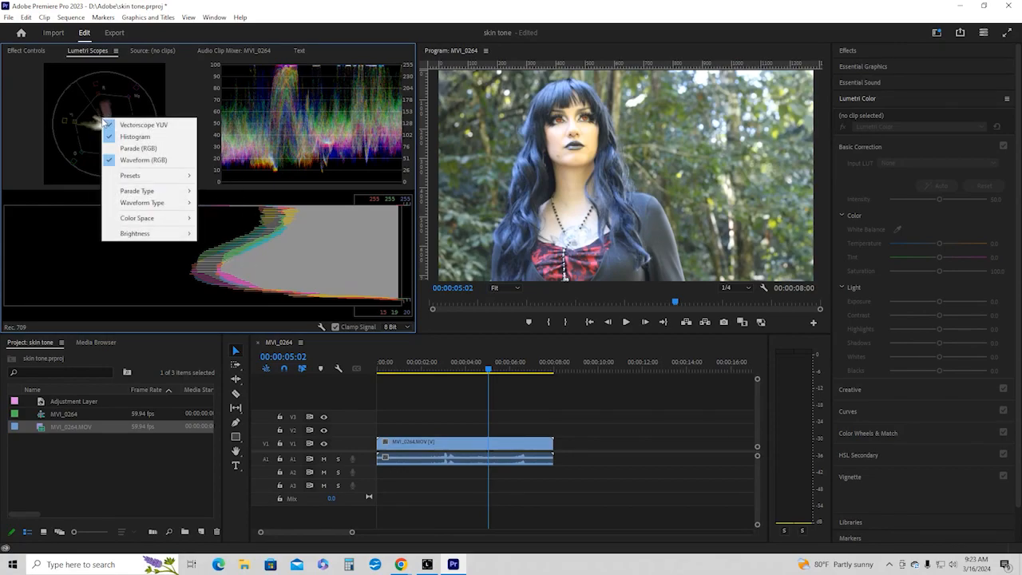
pyautogui.click(109, 137)
pyautogui.rightClick(109, 164)
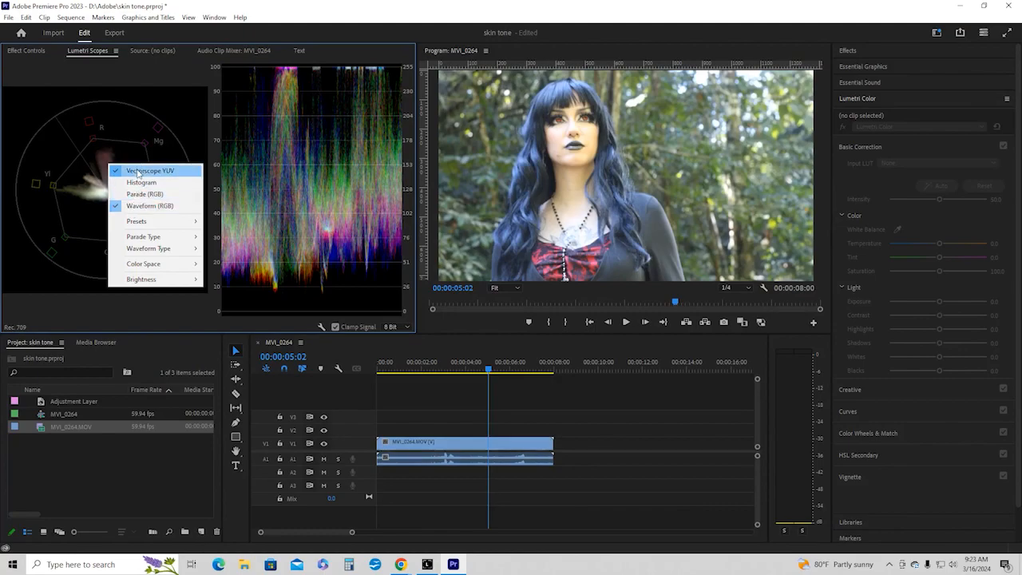
pyautogui.click(134, 207)
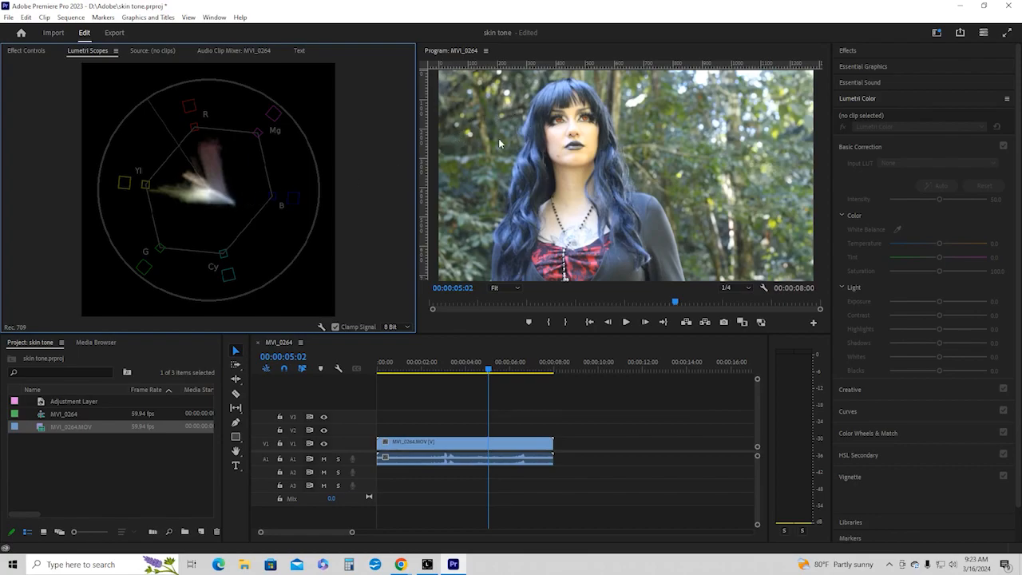
# Duplicate the MVI_0264.MOV clip from V1 onto track V2 and hide the V1 track output.
pyautogui.click(420, 445)
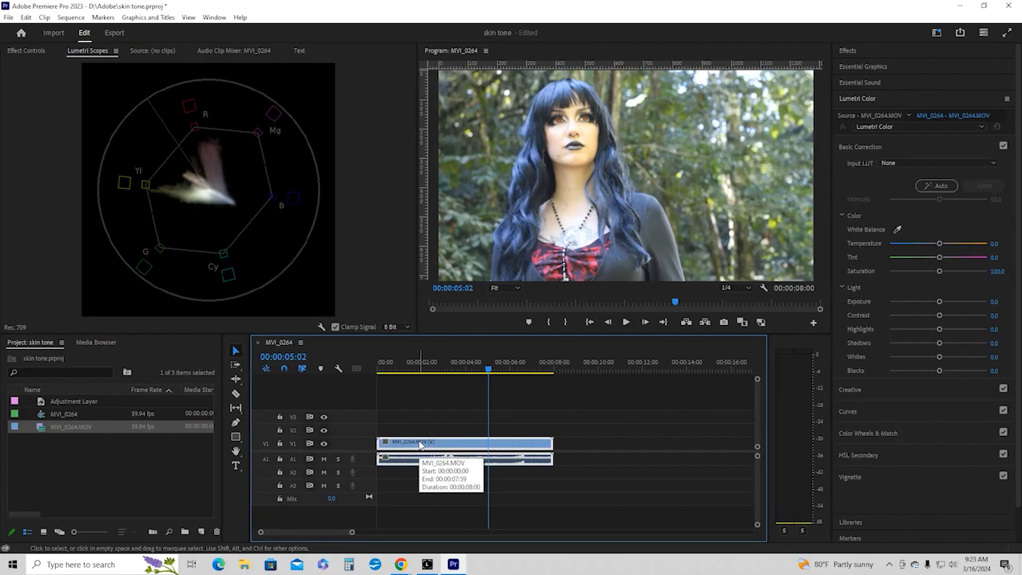
pyautogui.moveTo(421, 444); pyautogui.dragTo(421, 430)
pyautogui.click(426, 432)
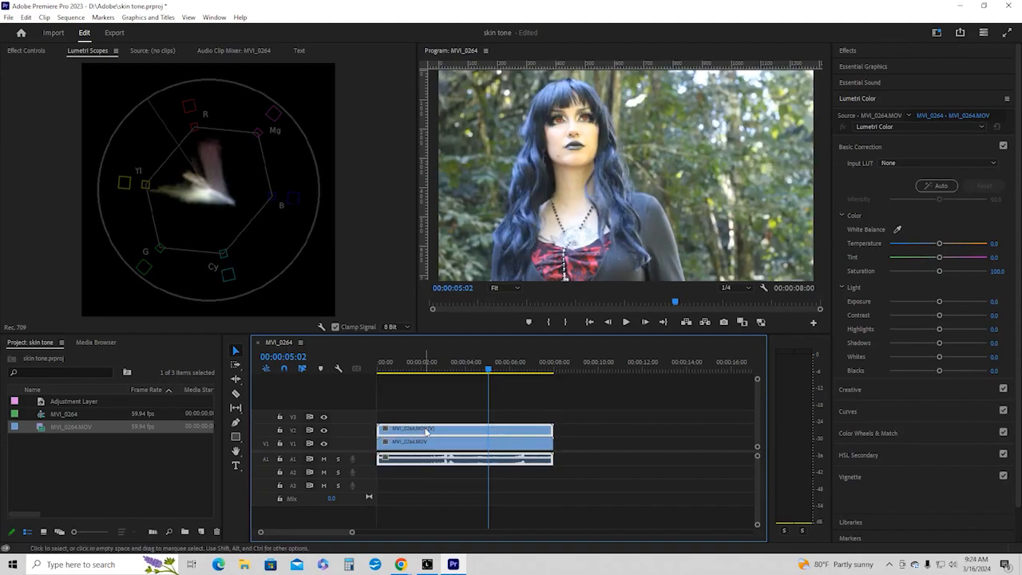
pyautogui.click(323, 444)
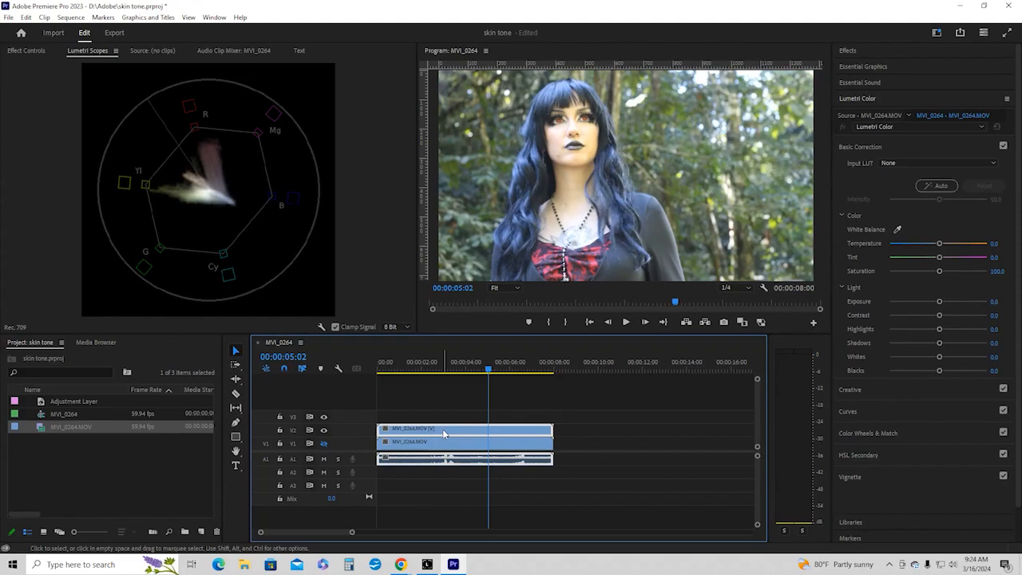
# At 00:00:05:35, add an elliptical opacity mask to the V2 clip and place it over the woman's face.
pyautogui.click(502, 373)
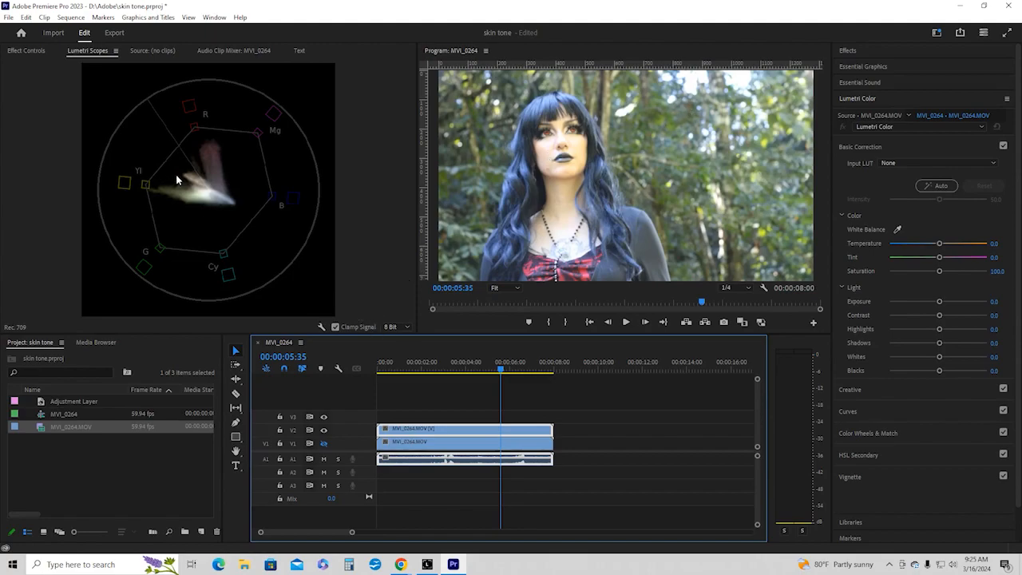
pyautogui.click(28, 52)
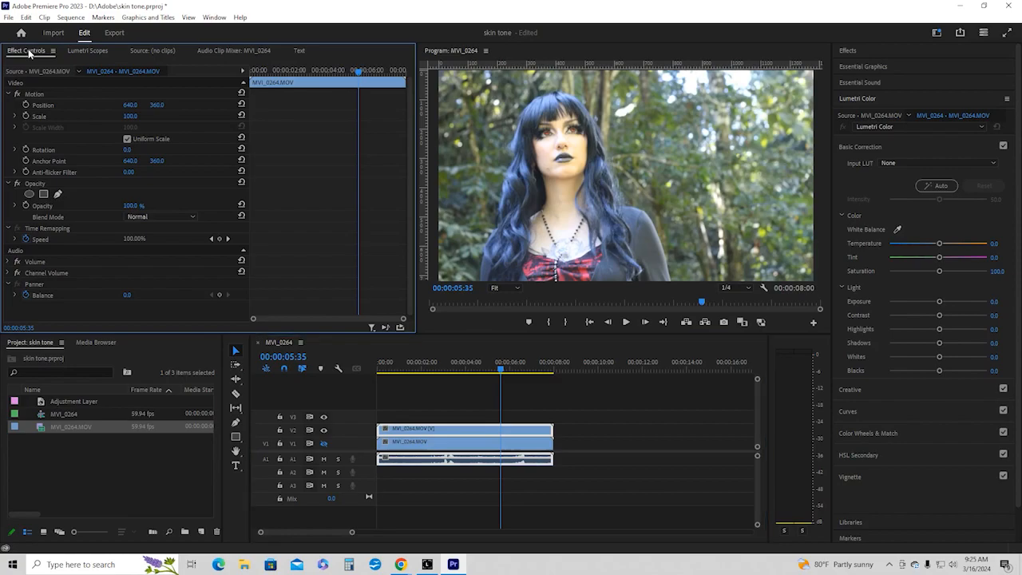
pyautogui.click(29, 194)
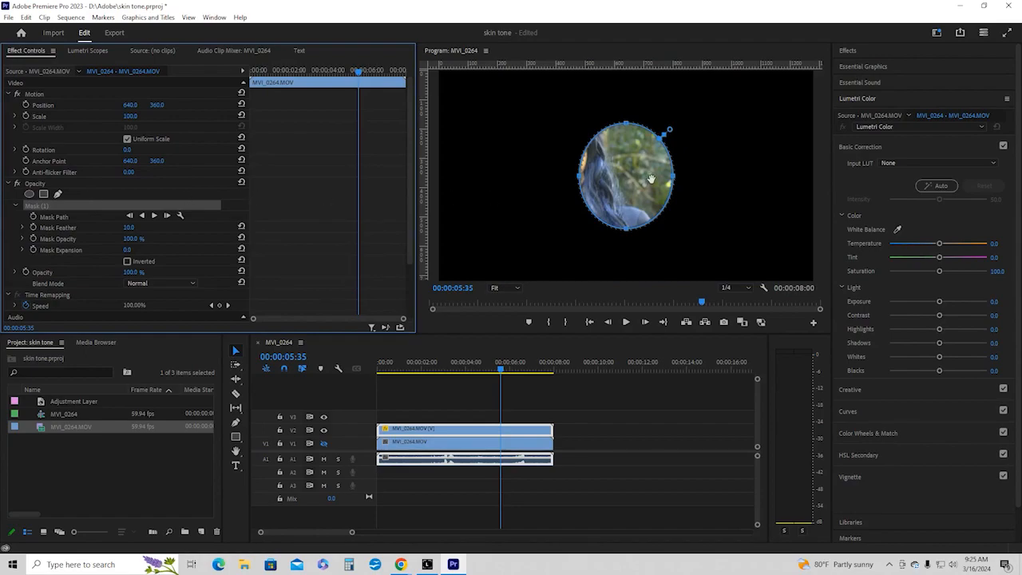
pyautogui.moveTo(651, 180); pyautogui.dragTo(595, 162)
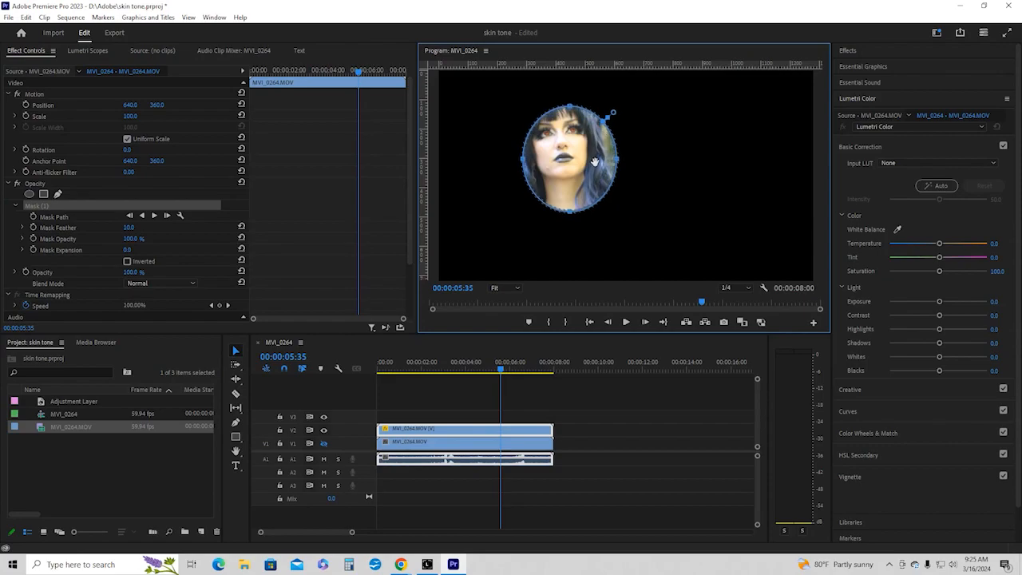
# Shrink the elliptical mask to a small oval covering only a patch of bare skin on the cheek.
pyautogui.moveTo(570, 110); pyautogui.dragTo(577, 141)
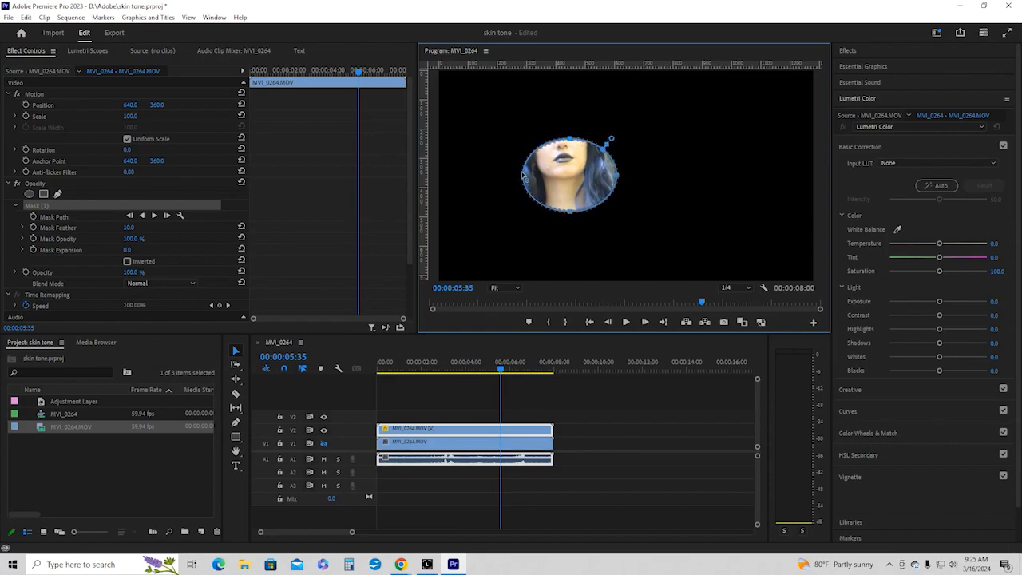
pyautogui.moveTo(523, 176); pyautogui.dragTo(595, 176)
pyautogui.click(516, 289)
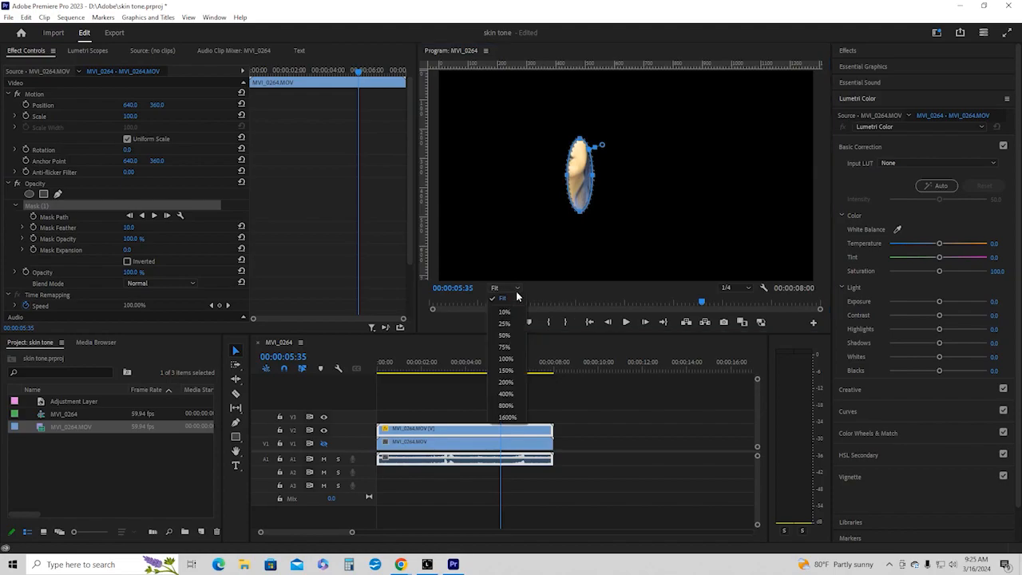
pyautogui.click(508, 336)
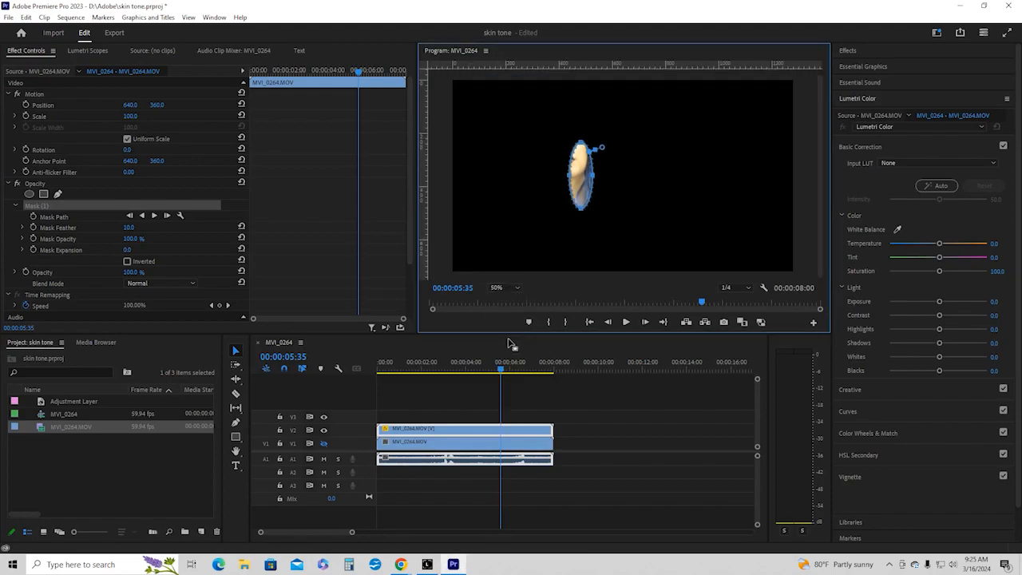
pyautogui.click(509, 288)
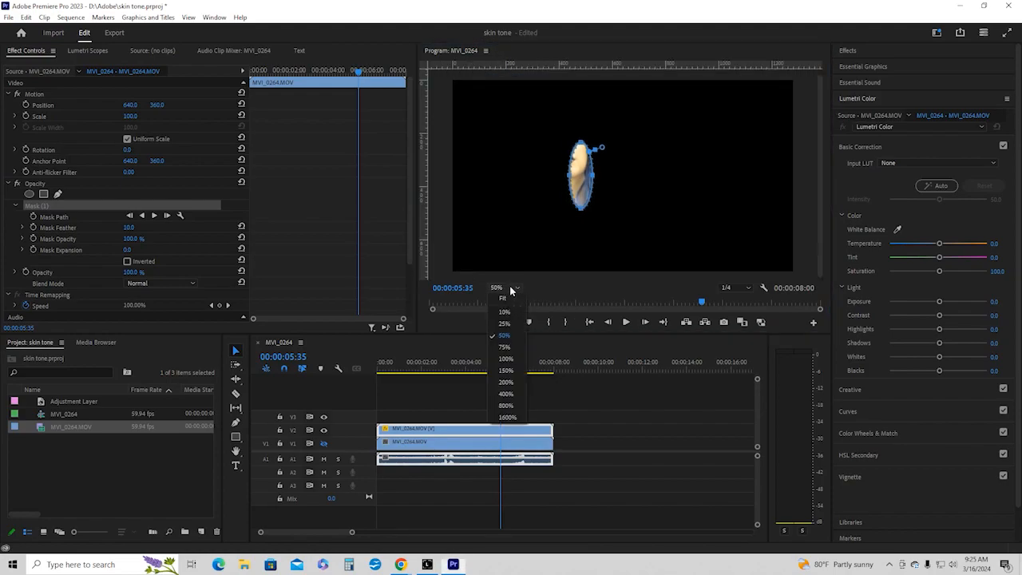
pyautogui.click(507, 358)
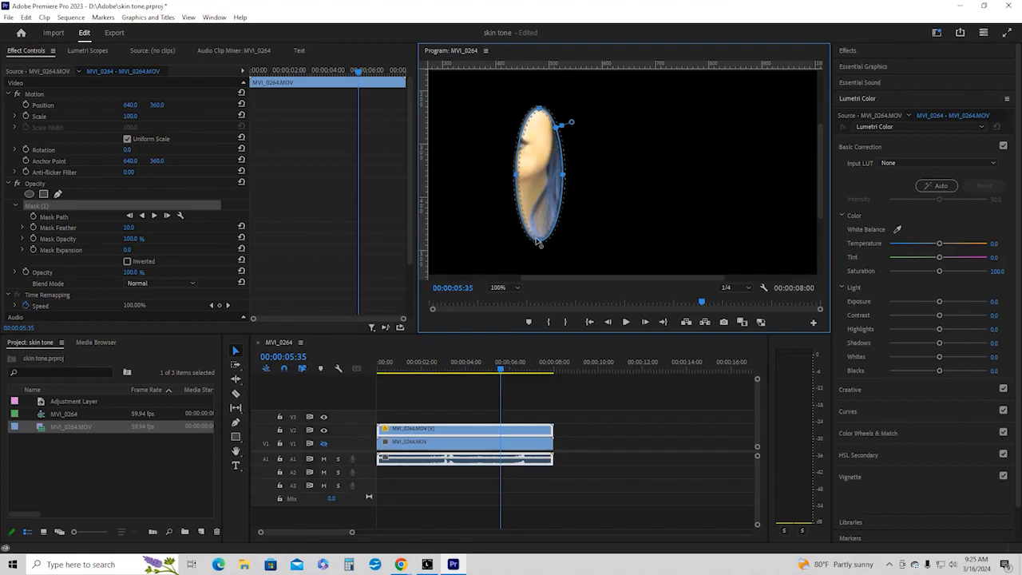
pyautogui.moveTo(539, 240); pyautogui.dragTo(540, 121)
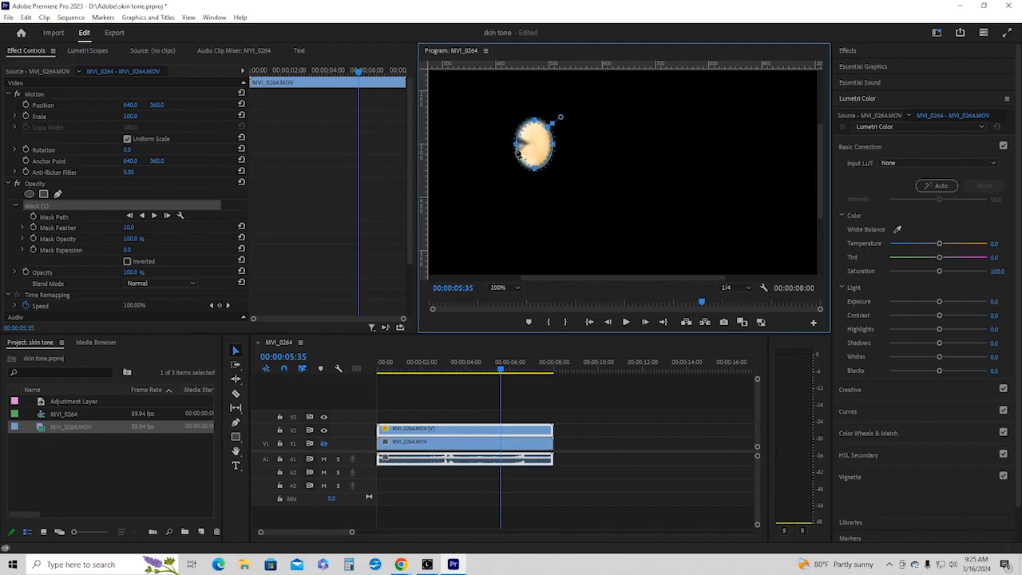
pyautogui.moveTo(519, 148); pyautogui.dragTo(541, 157)
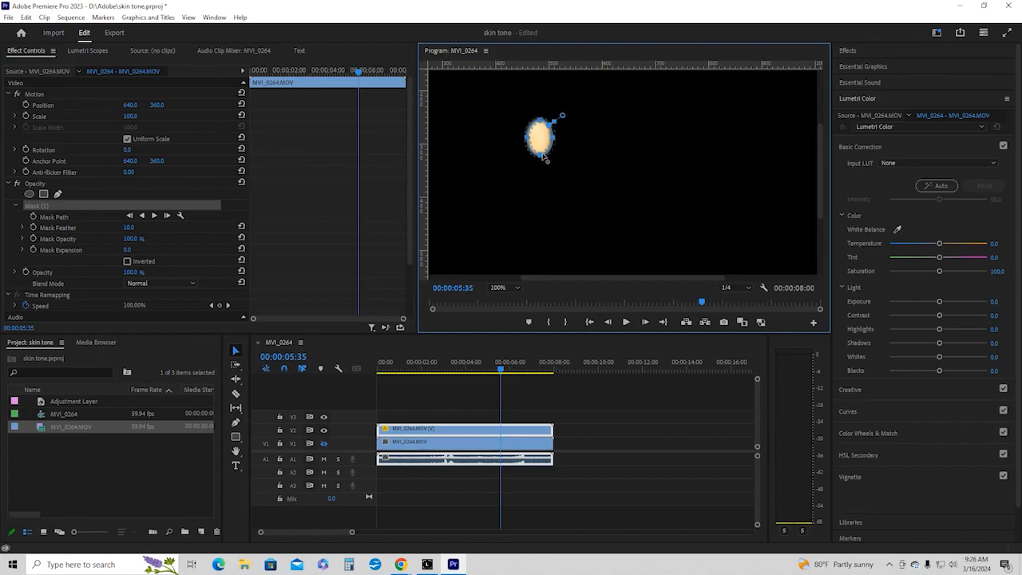
# Using the vectorscope skin tone line as reference, set the V2 clip's Lumetri tint to 26.1 and saturation to 54.3.
pyautogui.click(91, 51)
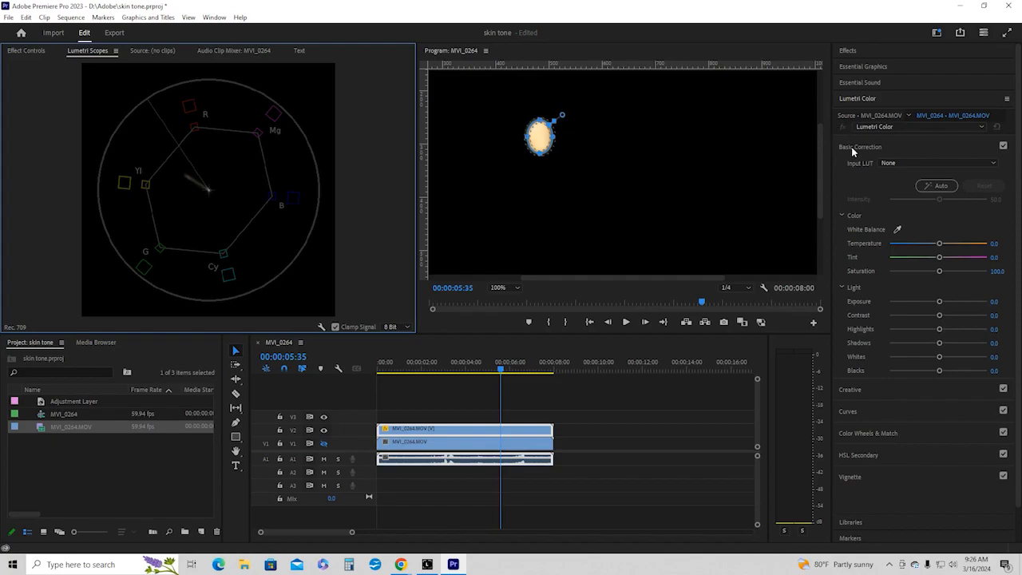
pyautogui.click(870, 100)
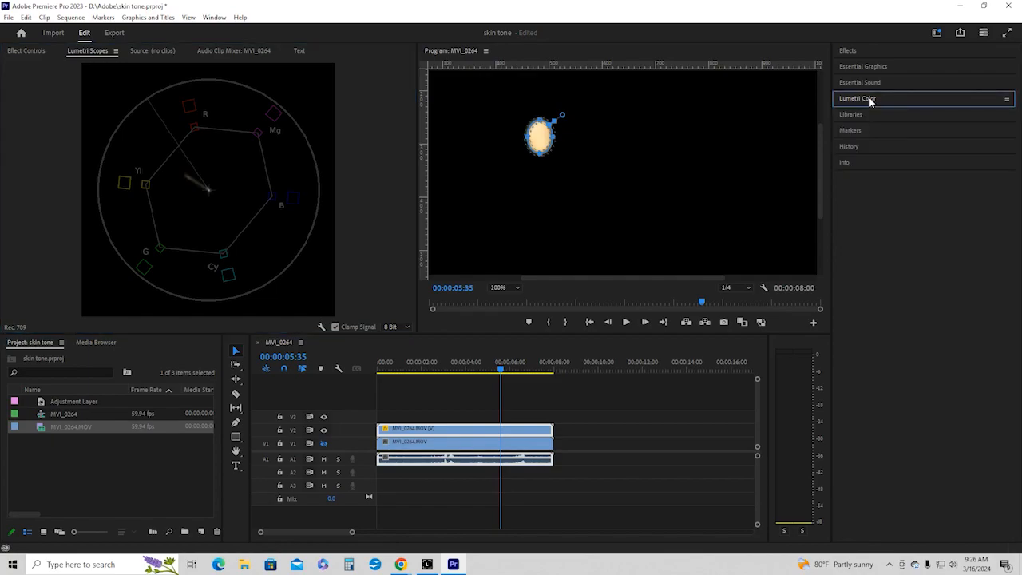
pyautogui.click(871, 100)
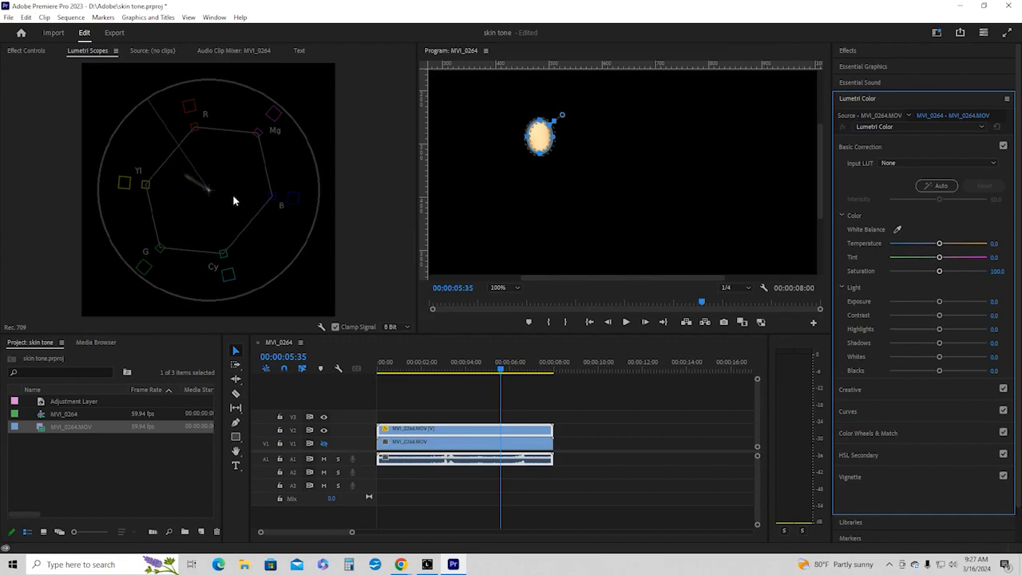
pyautogui.click(940, 258)
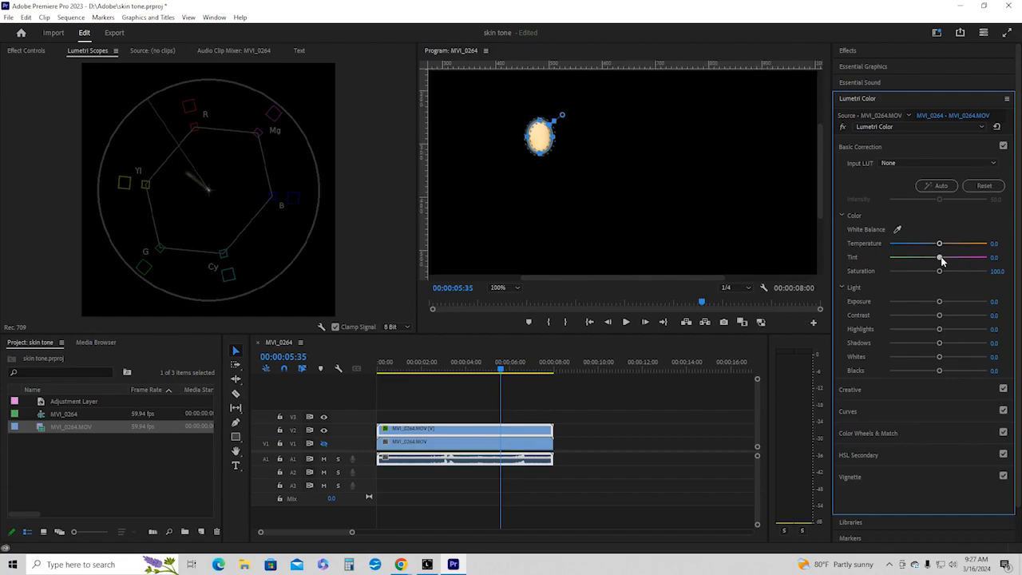
pyautogui.moveTo(941, 259); pyautogui.dragTo(951, 263)
pyautogui.moveTo(940, 272); pyautogui.dragTo(917, 269)
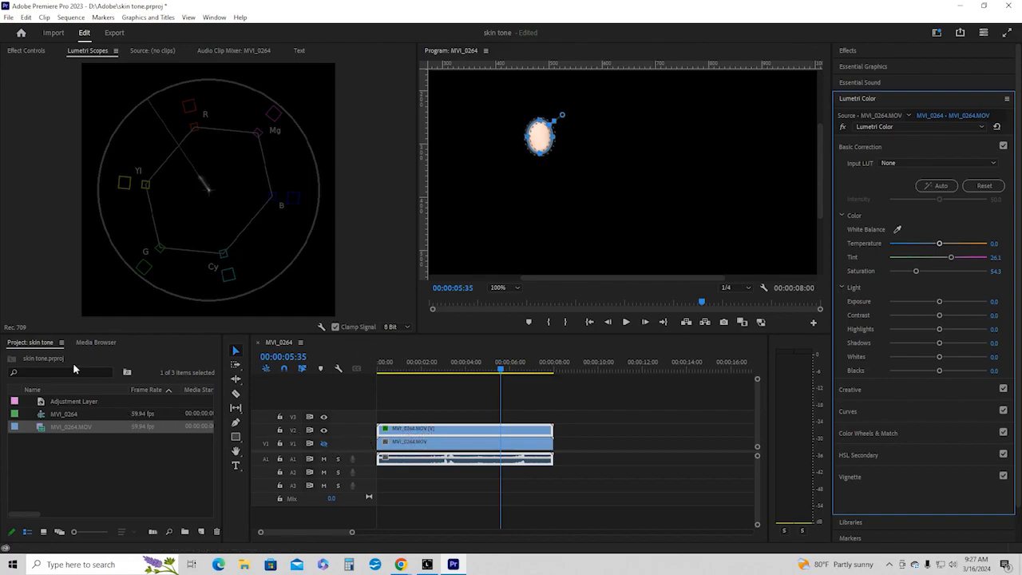
# Turn the opacity mask off to check the correction on the whole frame, fit the preview, and re-enable the mask with the vectorscope showing.
pyautogui.click(32, 51)
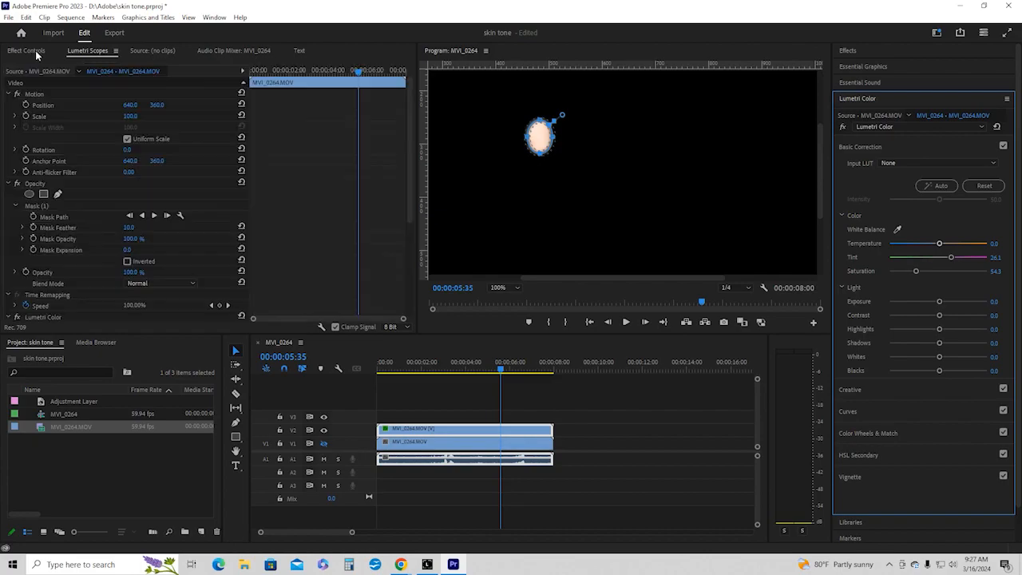
pyautogui.click(18, 184)
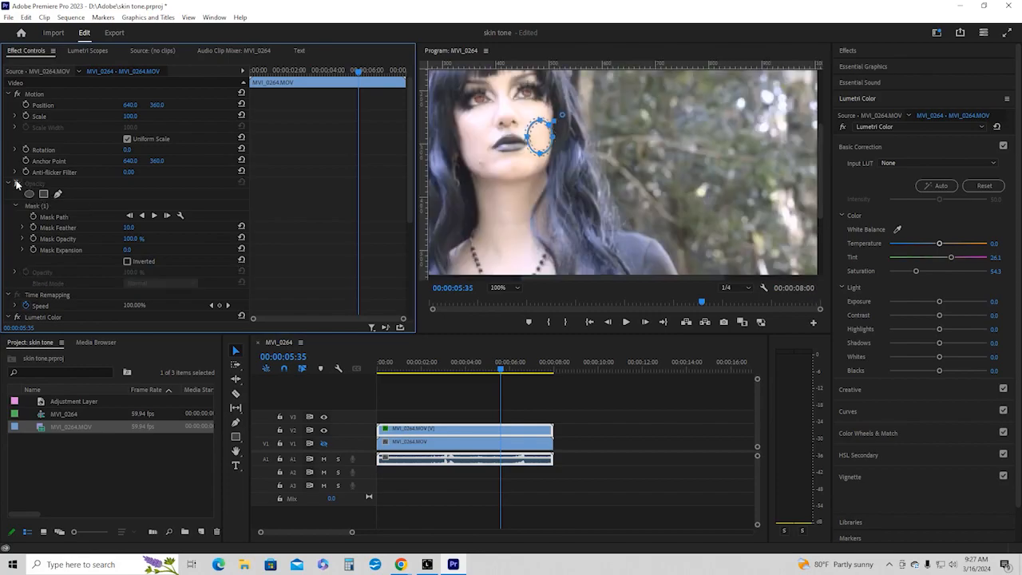
pyautogui.click(516, 288)
pyautogui.click(506, 298)
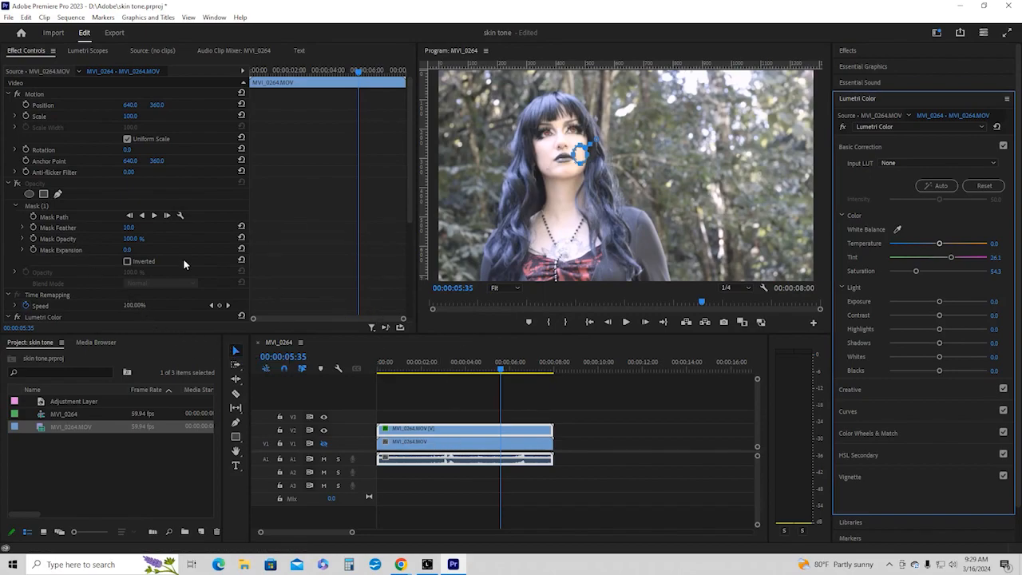
pyautogui.click(19, 183)
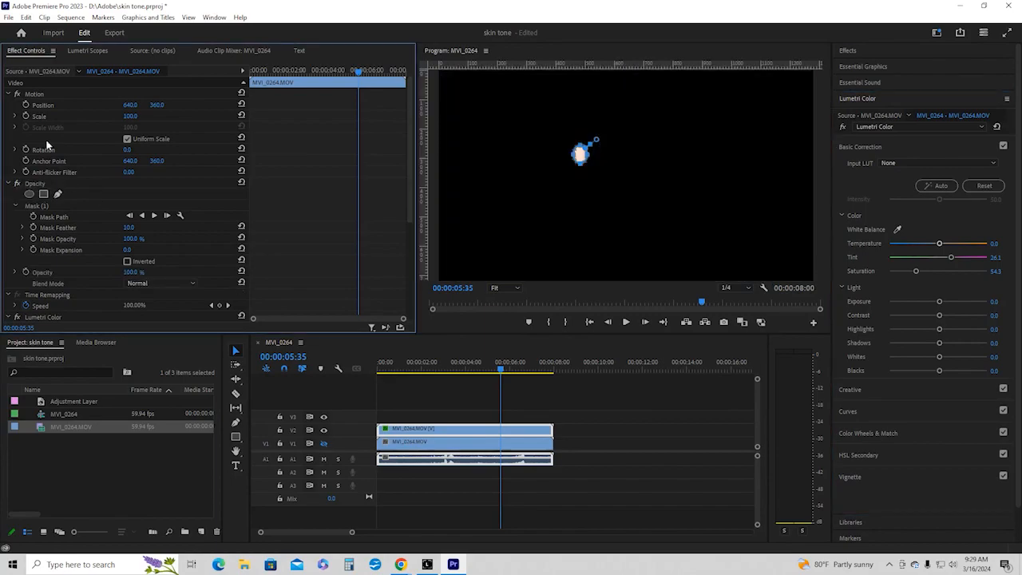
pyautogui.click(88, 50)
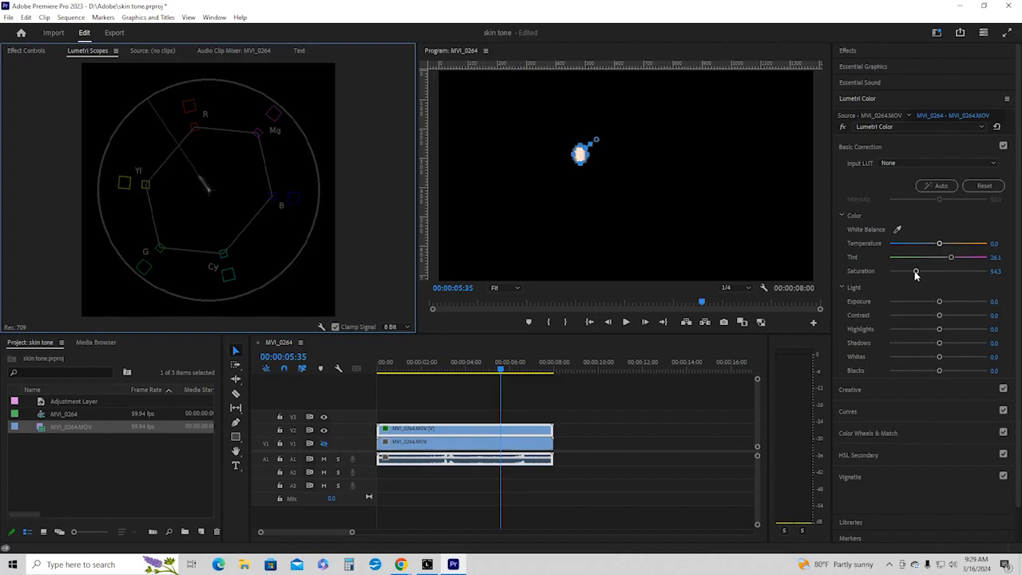
# Set the V2 clip's saturation to 70.7 and bypass its opacity mask to view the correction on the whole frame.
pyautogui.moveTo(916, 272); pyautogui.dragTo(924, 276)
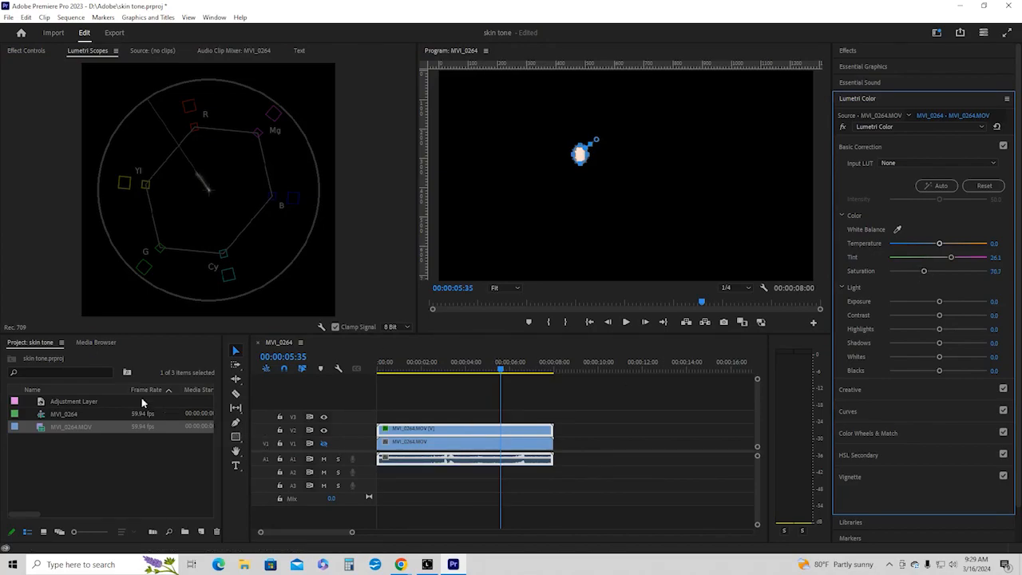
pyautogui.click(23, 56)
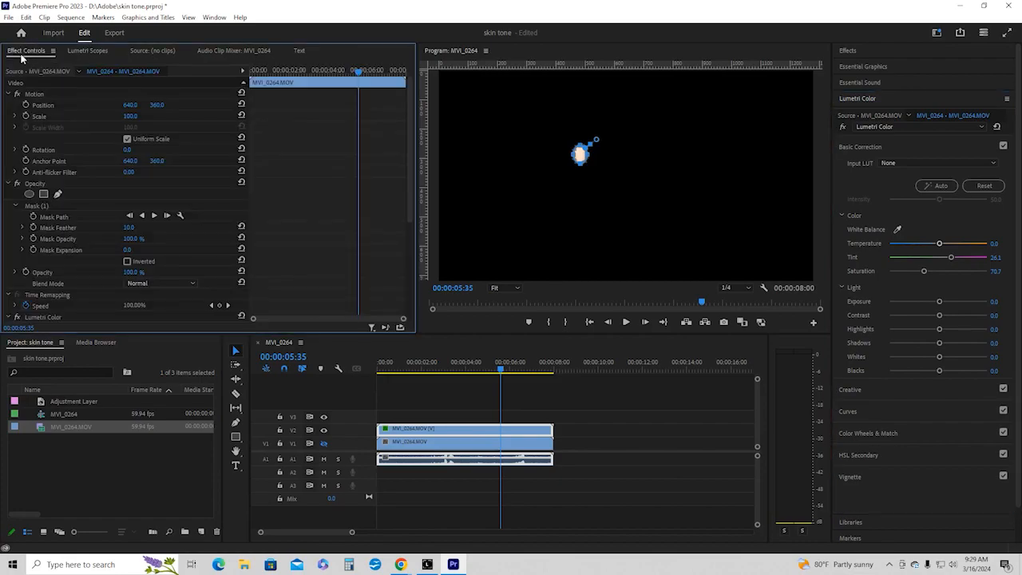
pyautogui.click(17, 183)
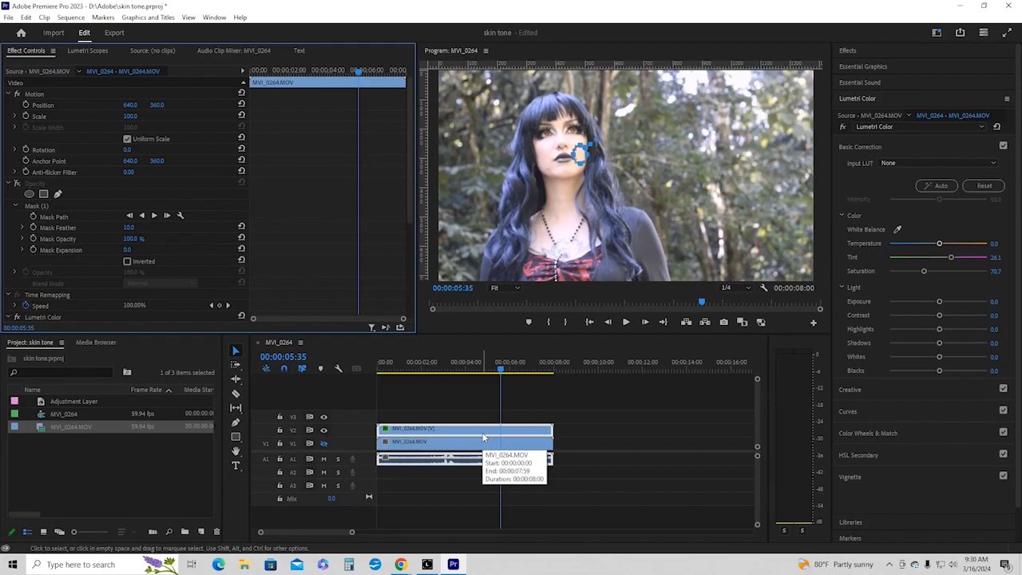
# Turn the V1 track output back on, and toggle the V2 output off and on to compare the correction with the original.
pyautogui.click(325, 442)
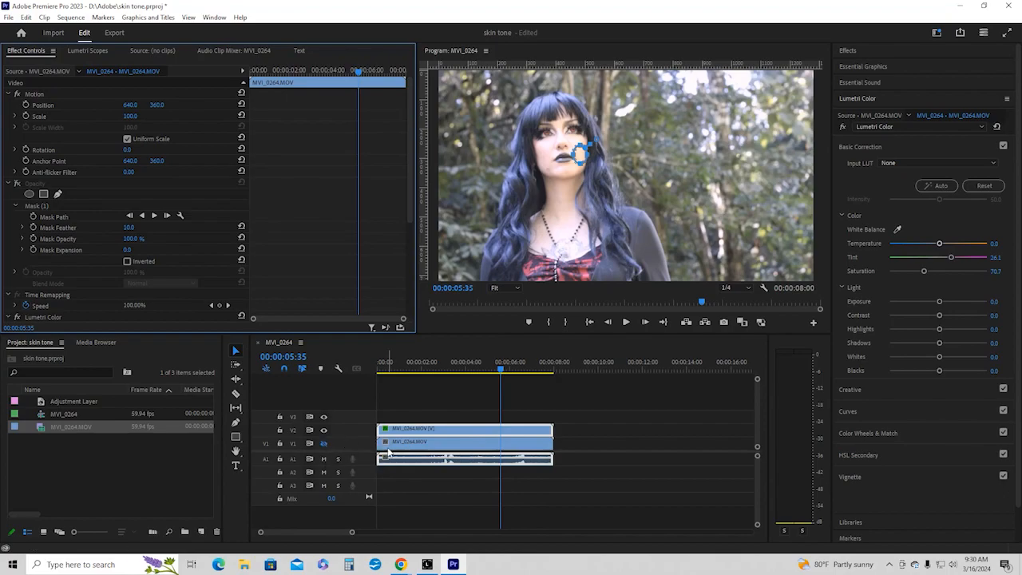
pyautogui.click(324, 443)
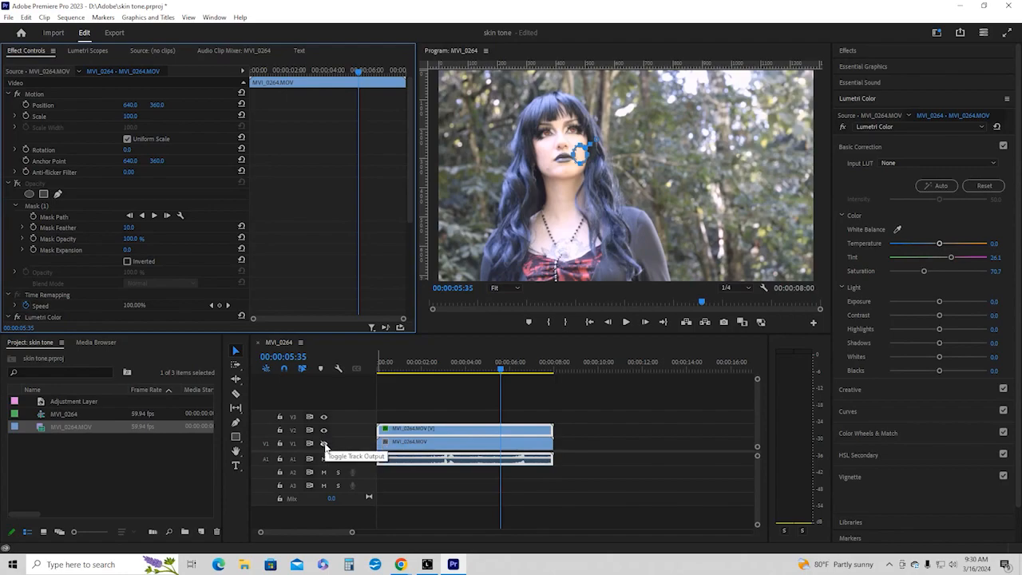
pyautogui.click(324, 444)
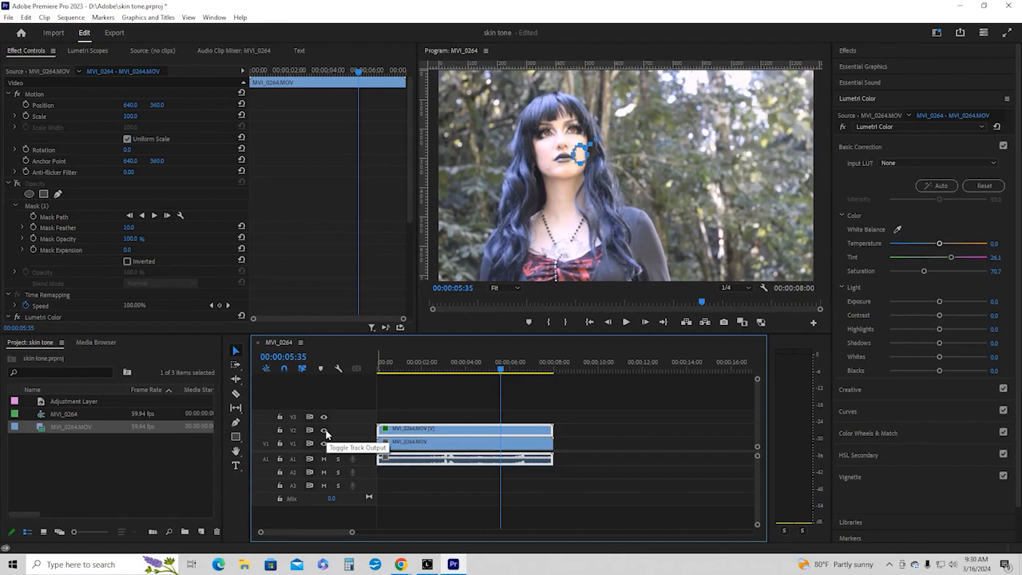
pyautogui.click(324, 430)
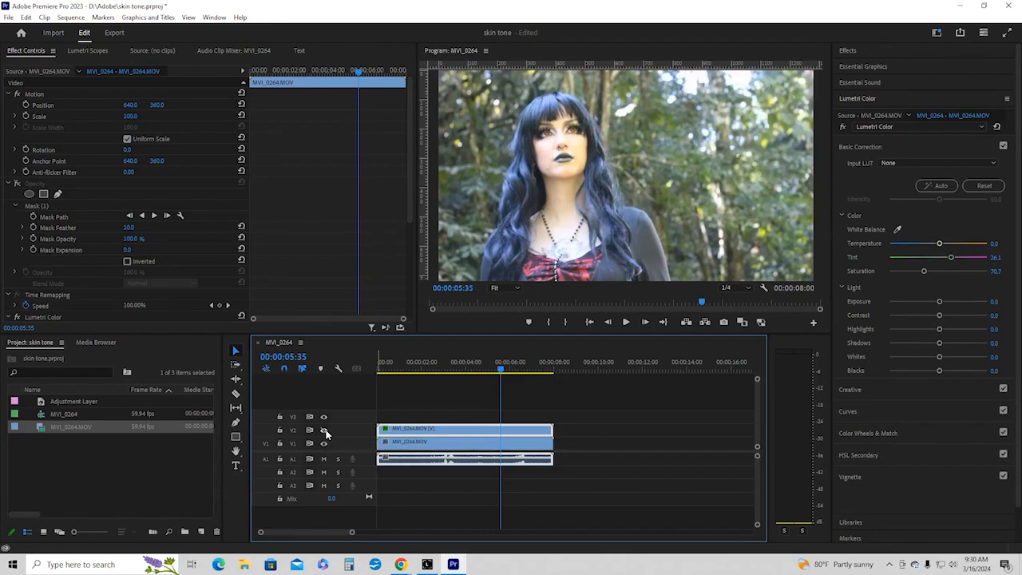
pyautogui.click(324, 430)
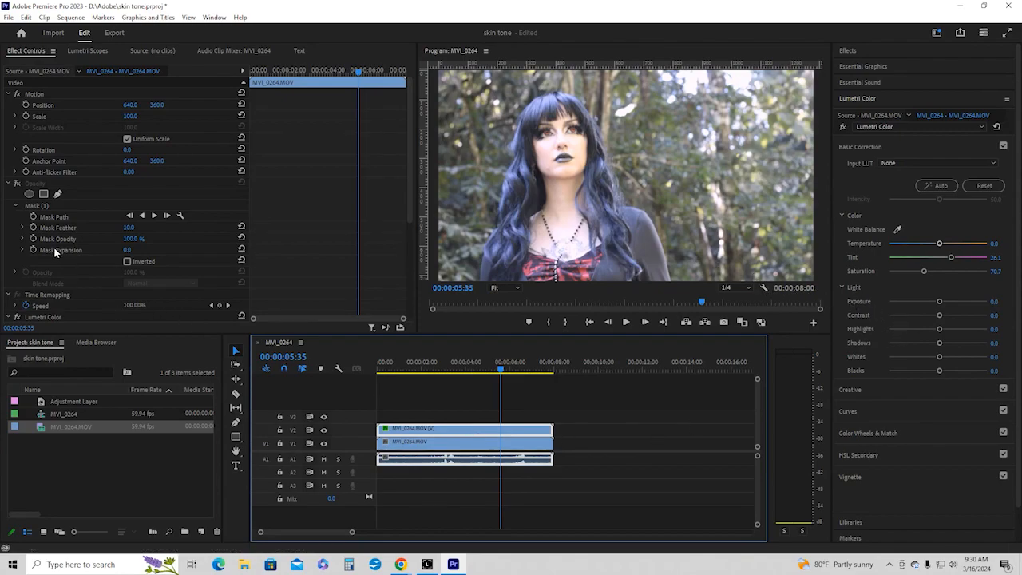
# Cut Mask (1) from the V2 clip's opacity effect and reselect the clip to clear the leftover mask outline from the preview.
pyautogui.rightClick(43, 204)
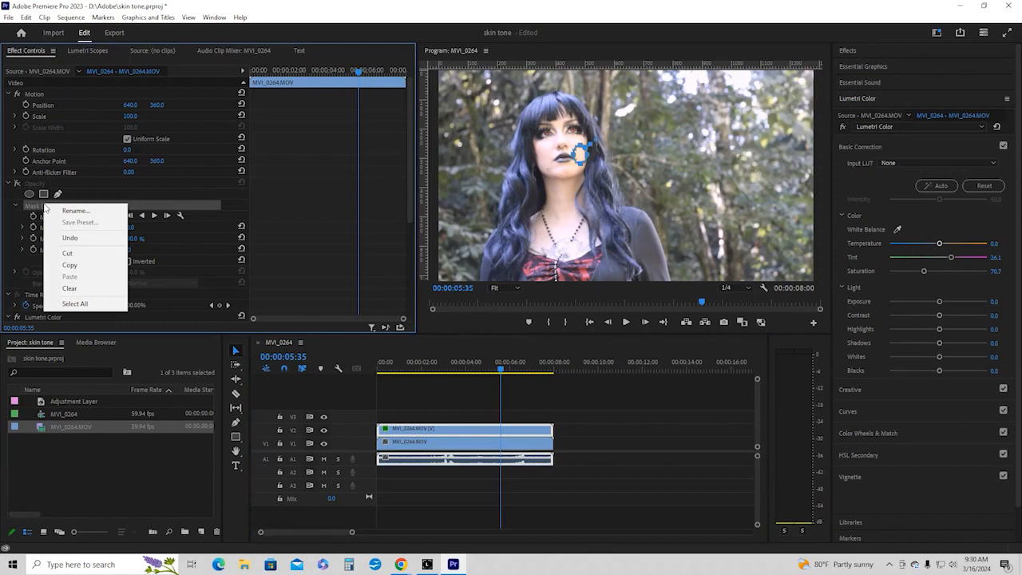
pyautogui.click(69, 254)
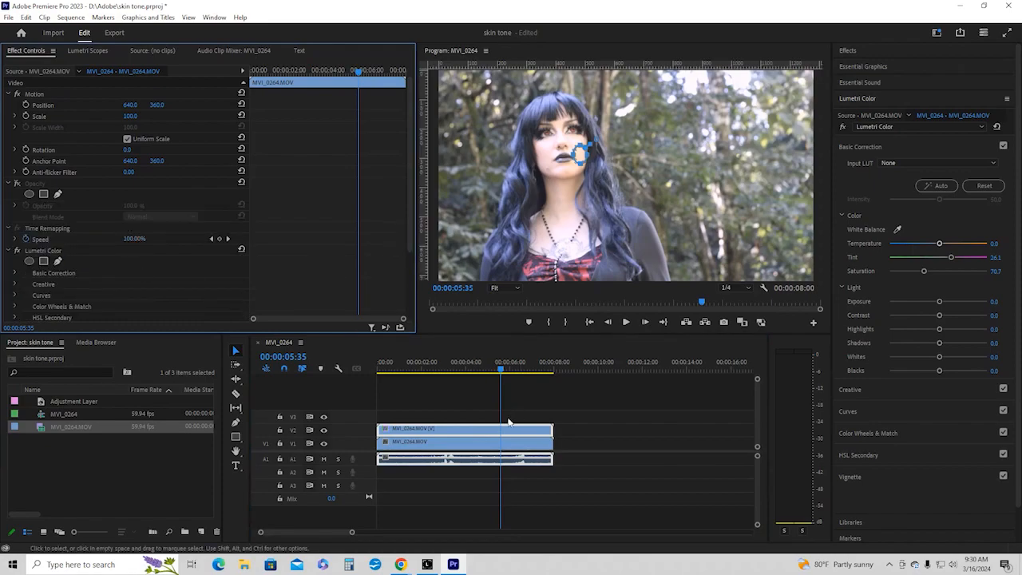
pyautogui.click(481, 431)
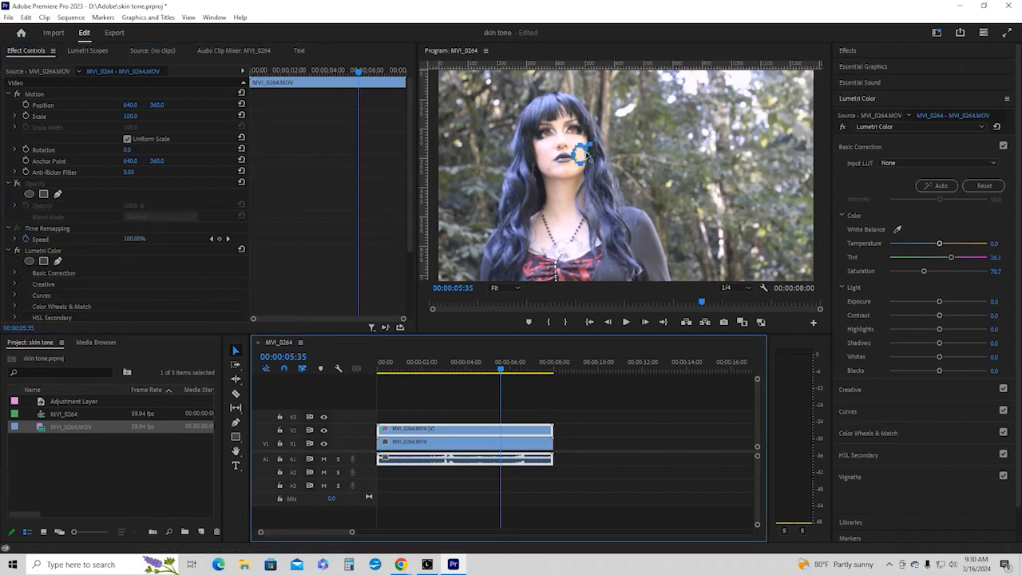
pyautogui.rightClick(587, 156)
pyautogui.click(443, 437)
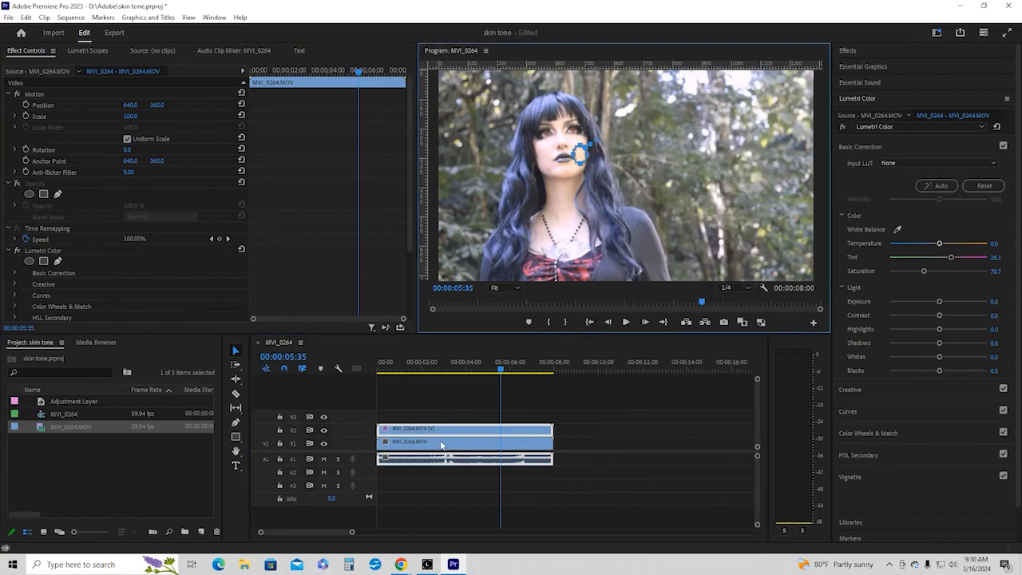
pyautogui.click(441, 439)
pyautogui.keyDown('shift'); pyautogui.click(442, 431); pyautogui.keyUp('shift')
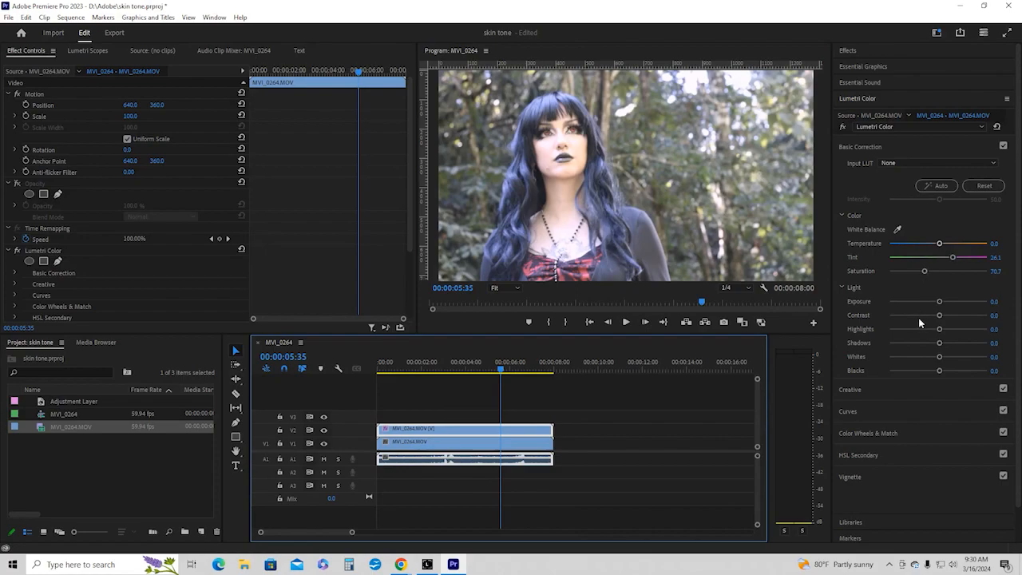
# Set the V2 clip's contrast to 41.3, shadows to -28.3 and blacks to -29.3, comparing the result with the original V1 clip.
pyautogui.moveTo(939, 316); pyautogui.dragTo(959, 318)
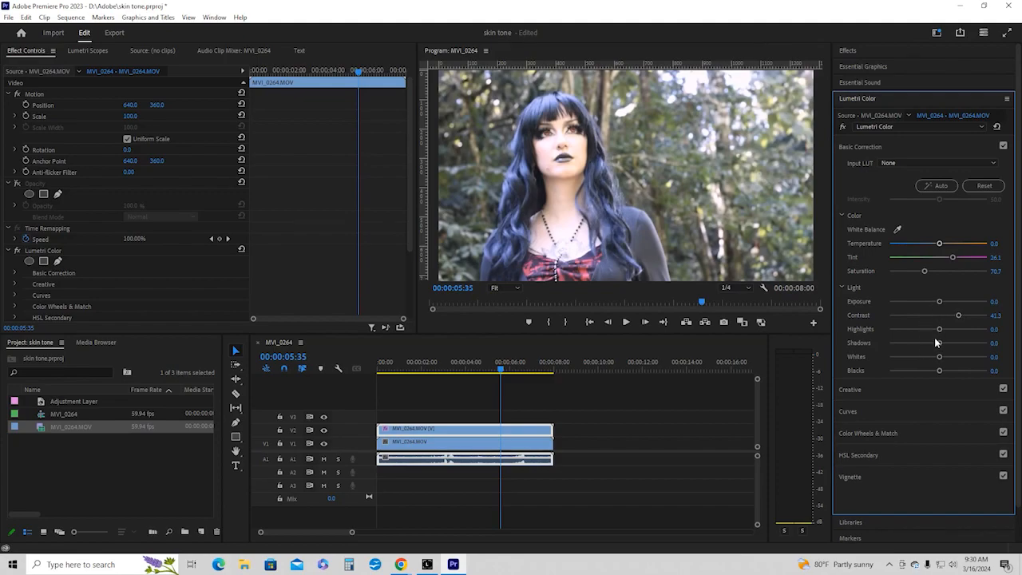
pyautogui.moveTo(938, 343); pyautogui.dragTo(924, 344)
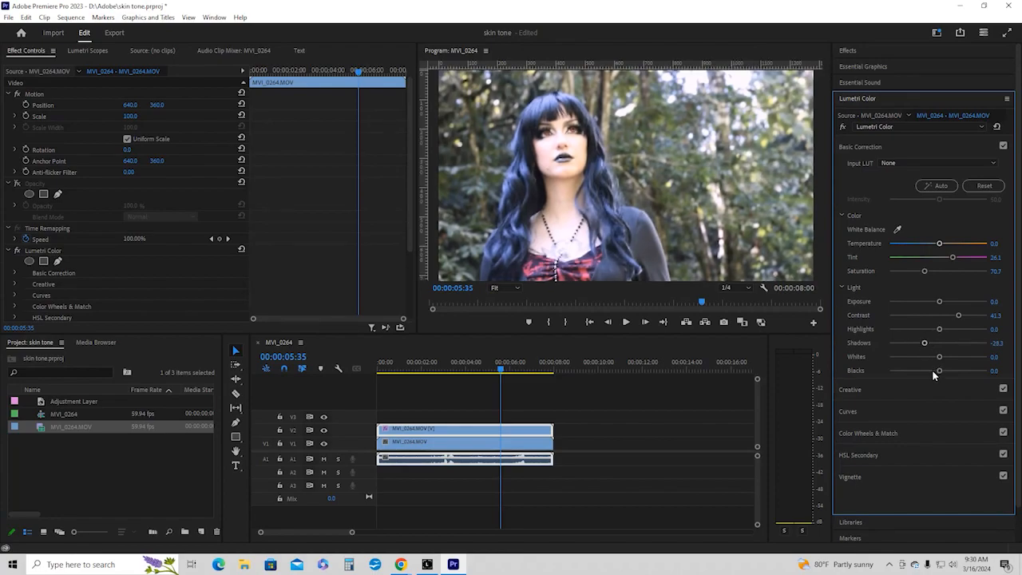
pyautogui.moveTo(939, 370); pyautogui.dragTo(924, 372)
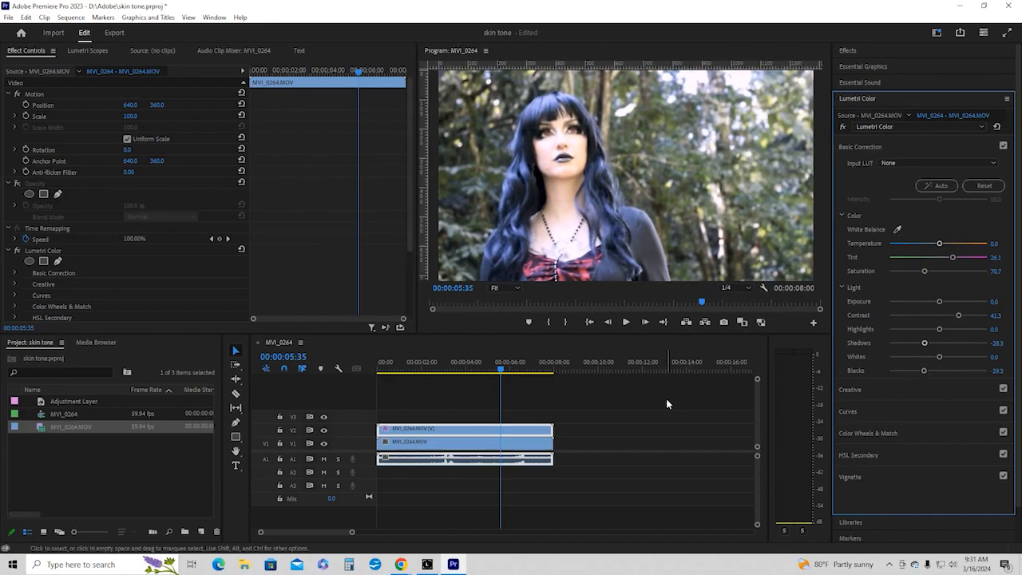
pyautogui.click(324, 432)
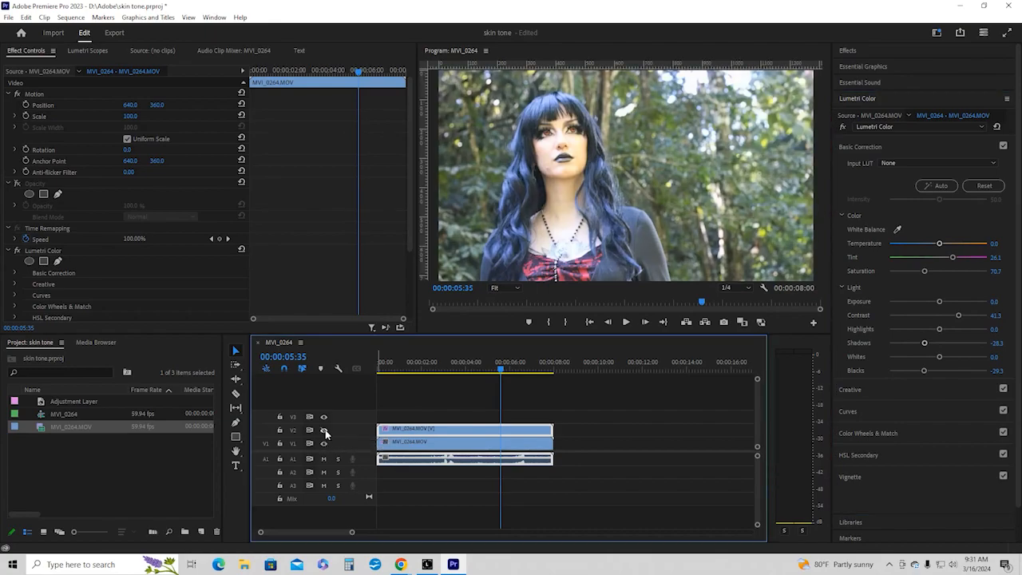
pyautogui.click(324, 432)
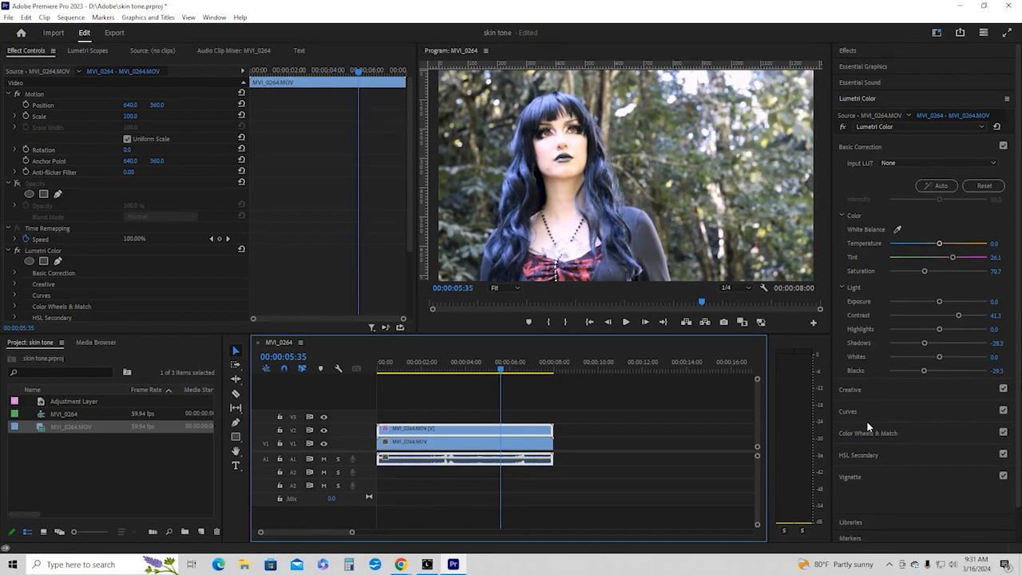
# Open the HSL Secondary settings of the V2 clip's Lumetri Color effect.
pyautogui.click(863, 455)
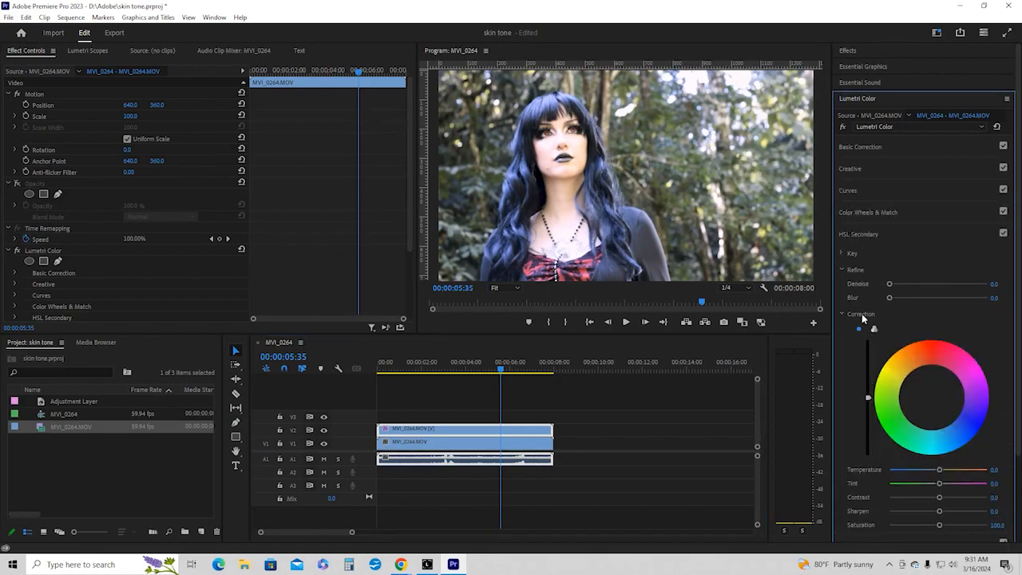